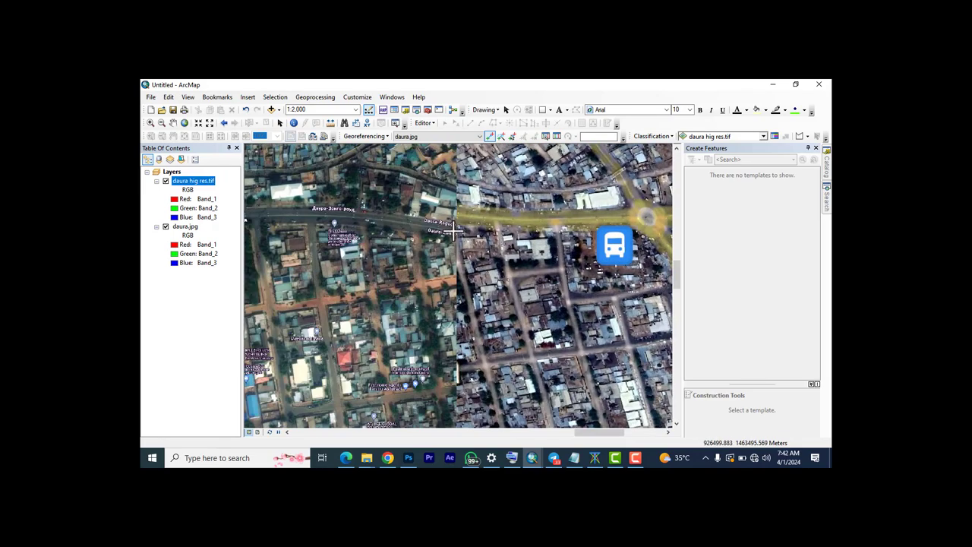
scroll(469, 245, up, 2)
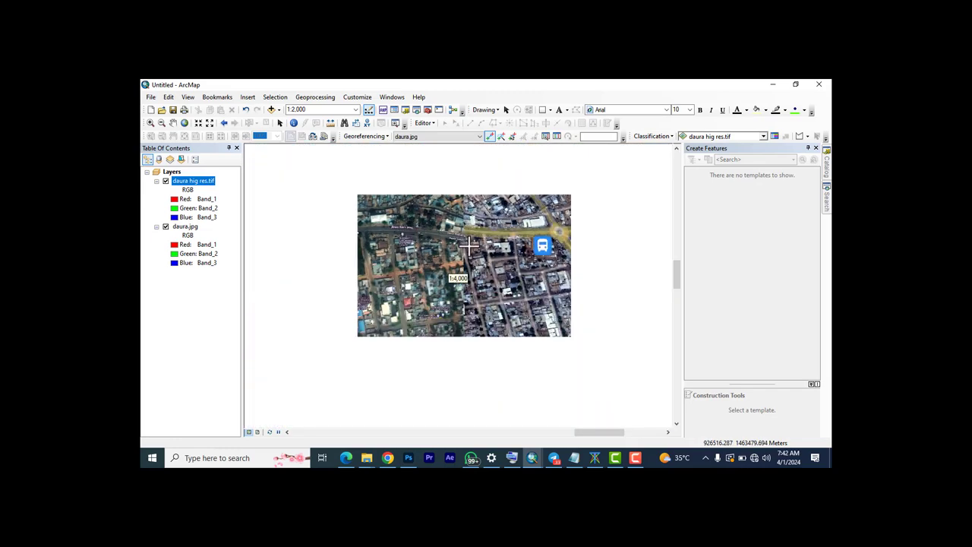
scroll(471, 245, up, 2)
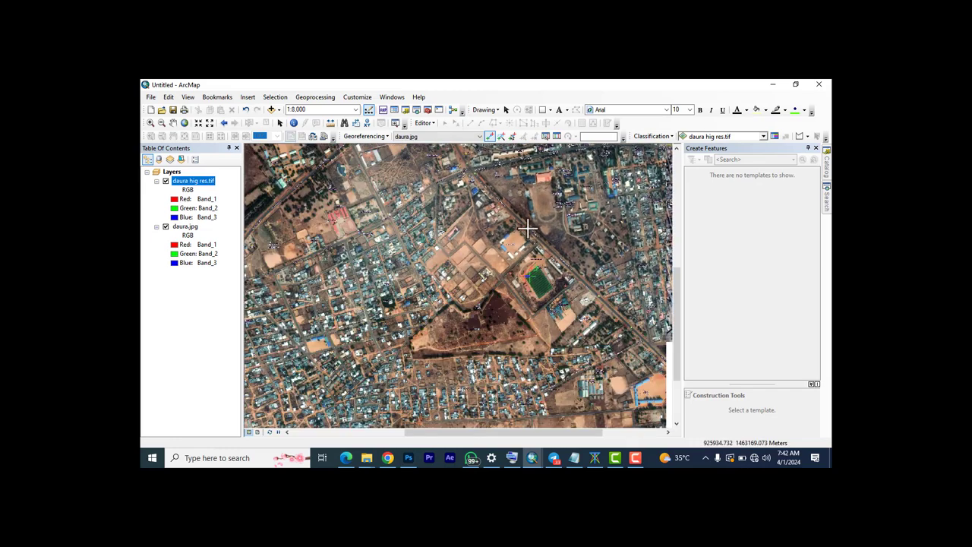
scroll(471, 244, up, 2)
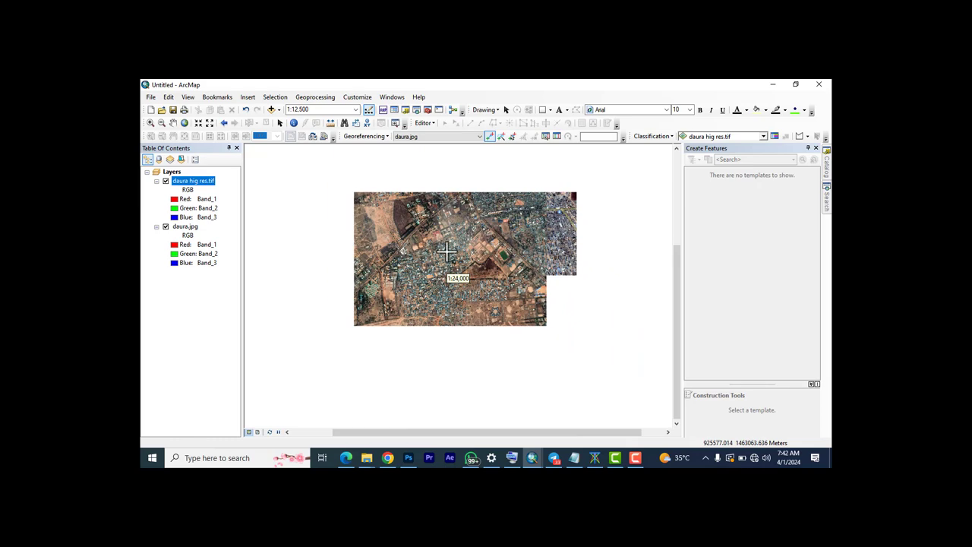
scroll(447, 277, down, 3)
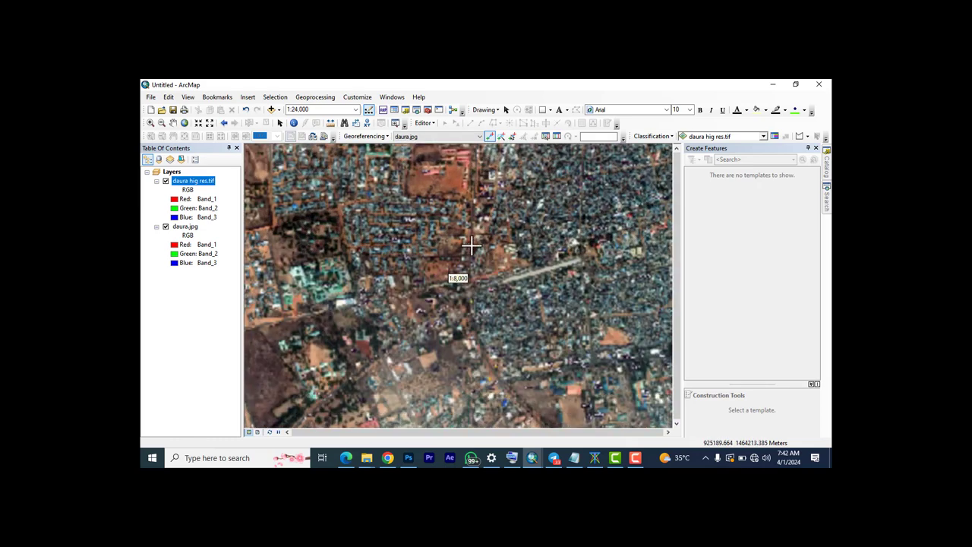
key(Down)
key(Down)
key(Down)
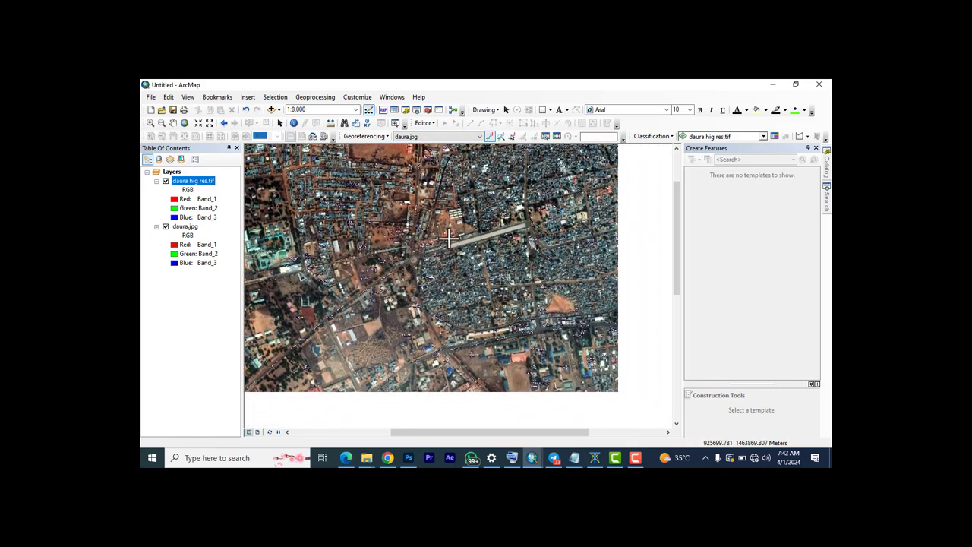
key(Down)
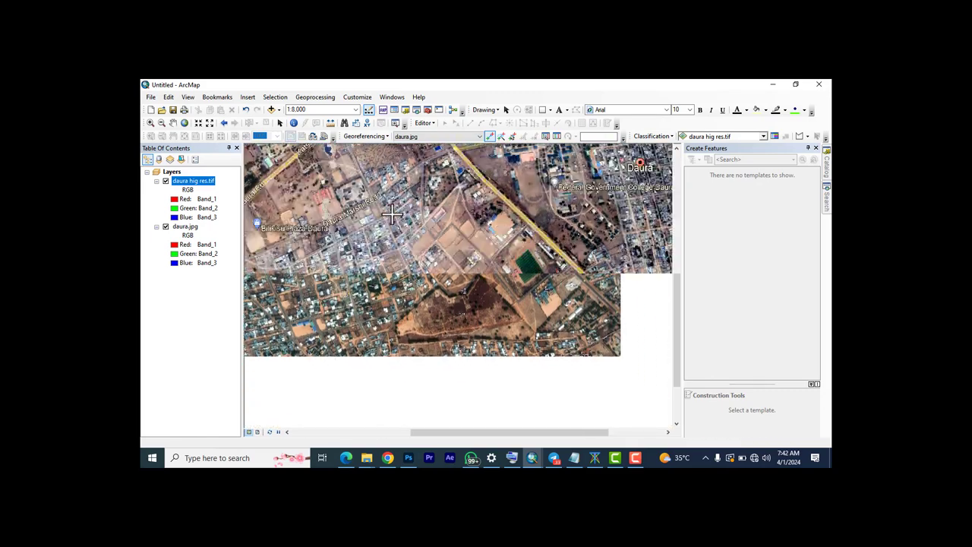
key(Right)
key(Down)
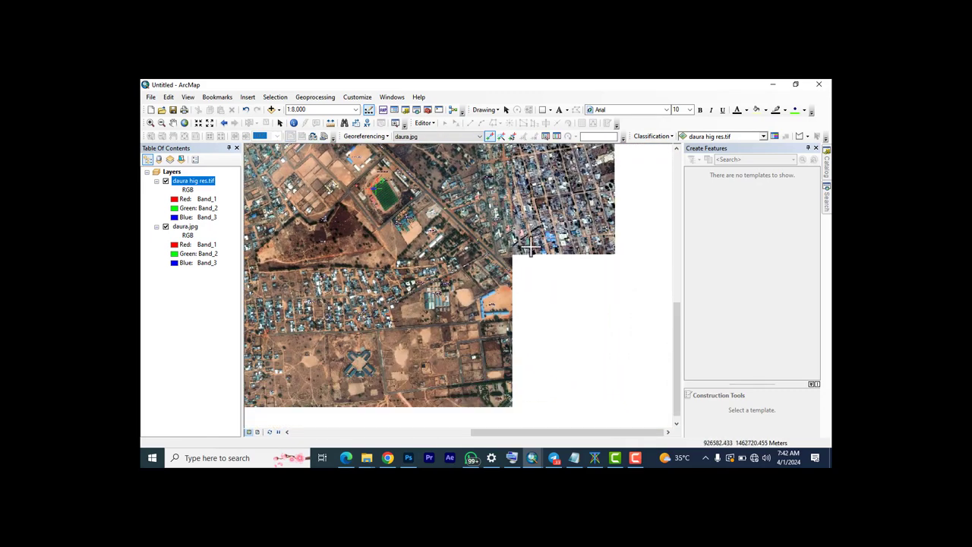
scroll(531, 247, down, 2)
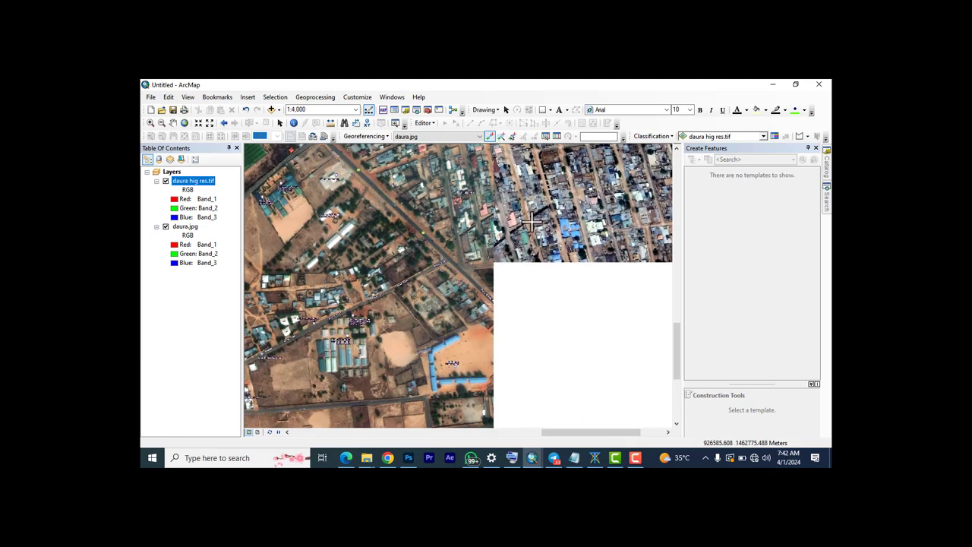
scroll(512, 204, down, 3)
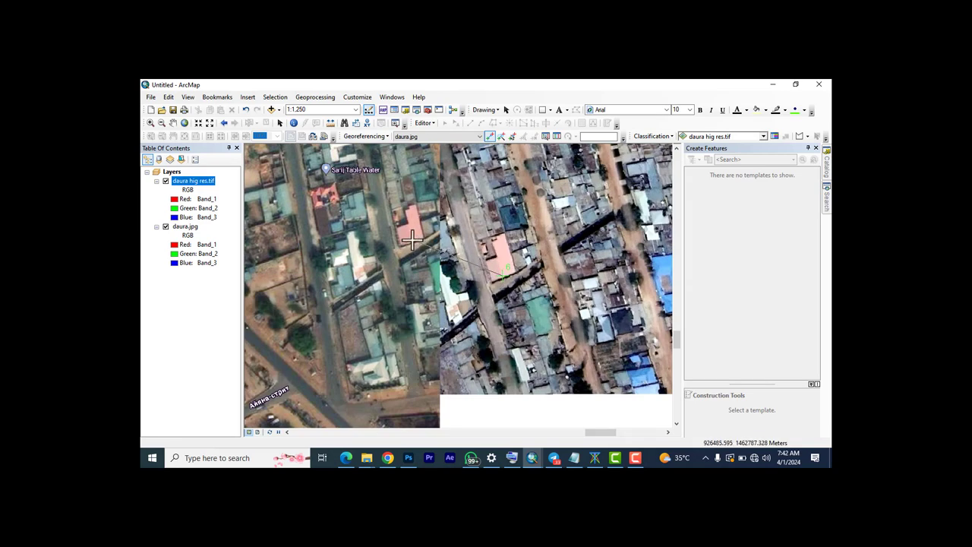
scroll(518, 258, up, 3)
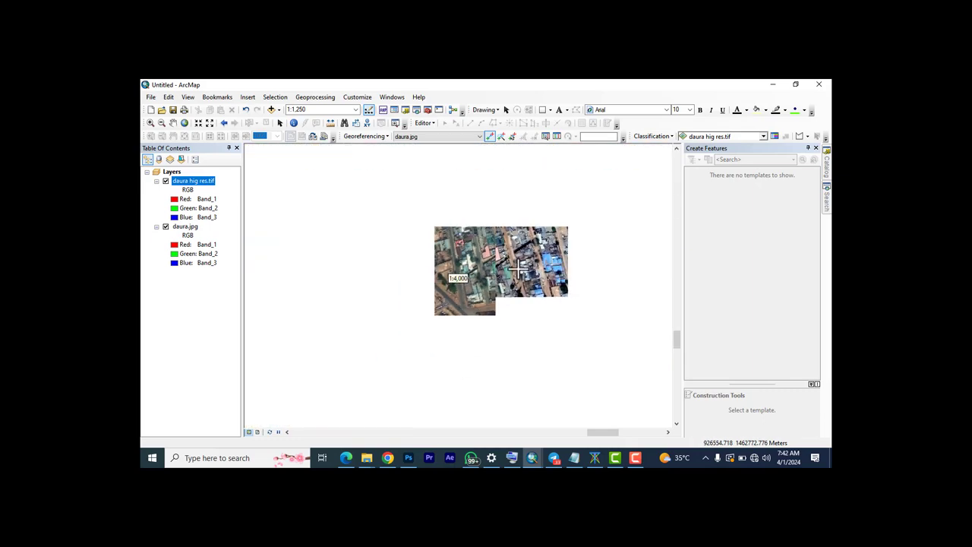
scroll(516, 269, up, 3)
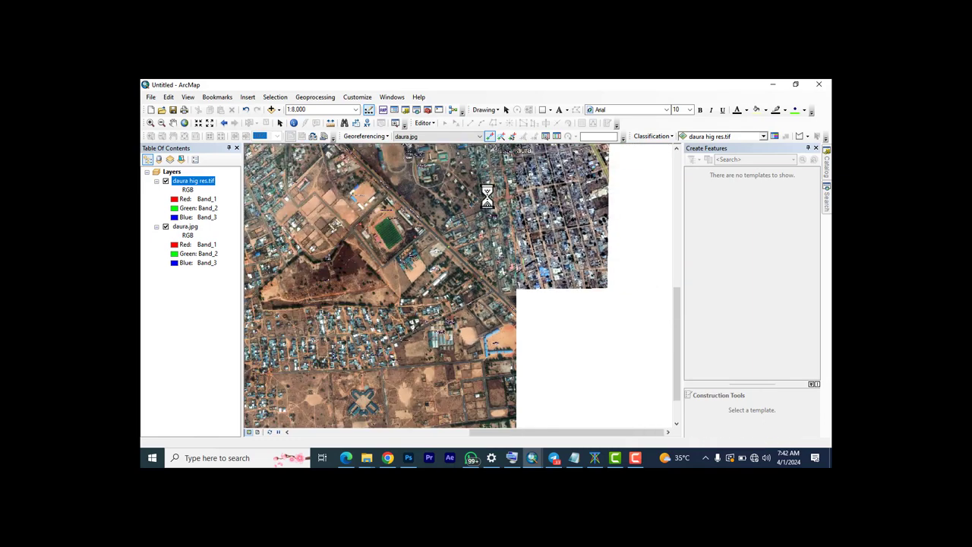
scroll(492, 185, up, 3)
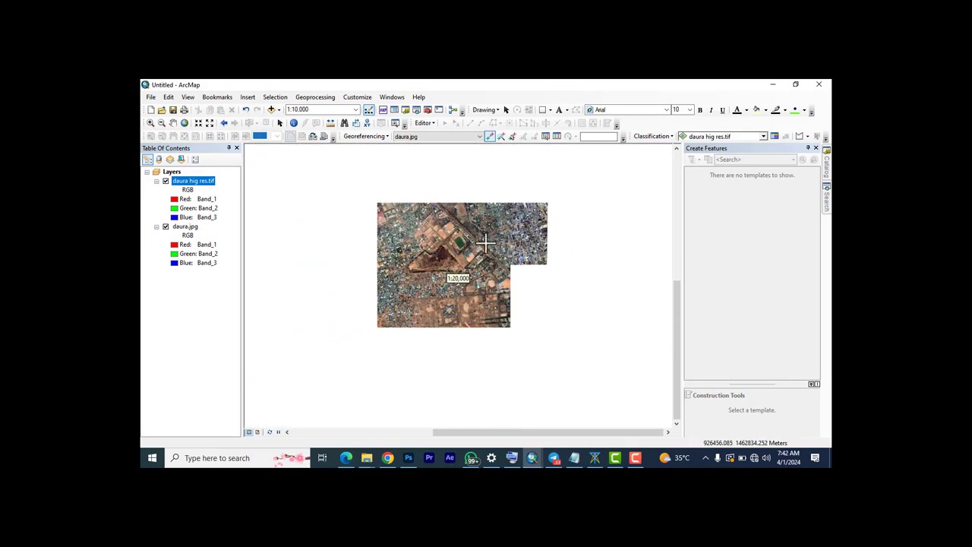
scroll(490, 266, down, 3)
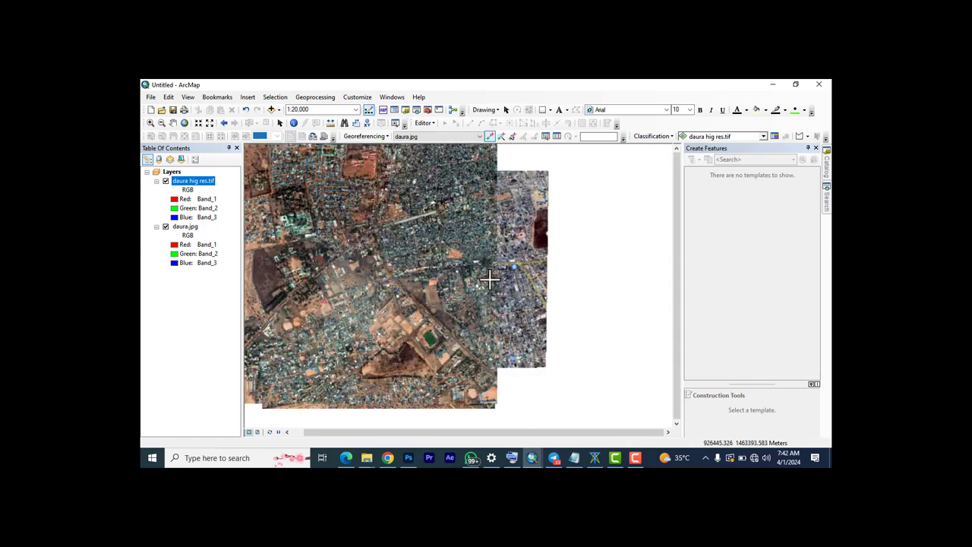
scroll(500, 266, down, 2)
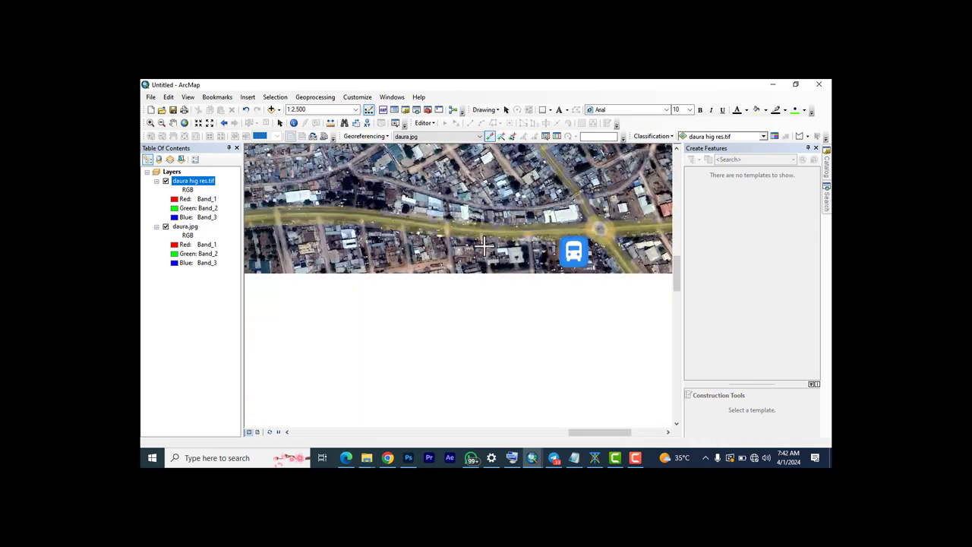
scroll(486, 247, up, 3)
scroll(501, 253, up, 2)
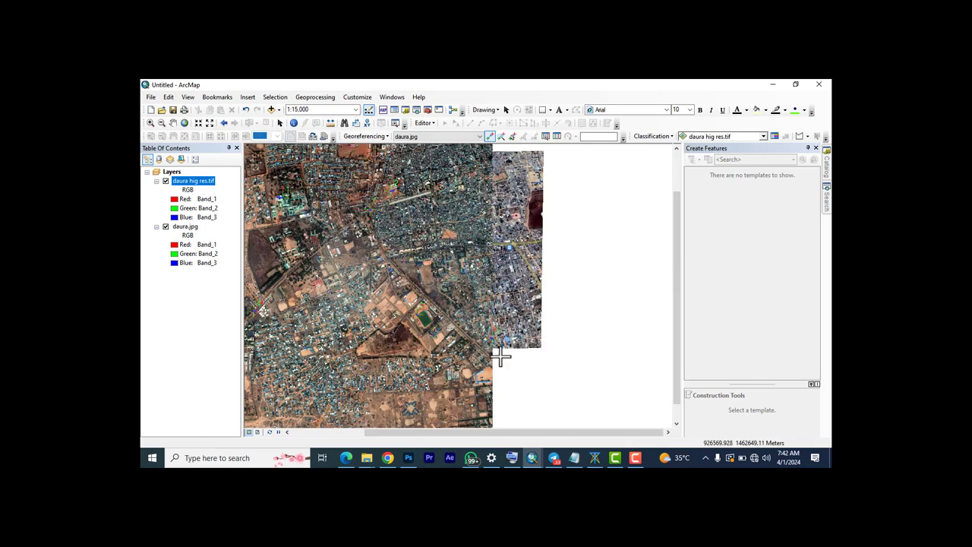
scroll(495, 343, down, 3)
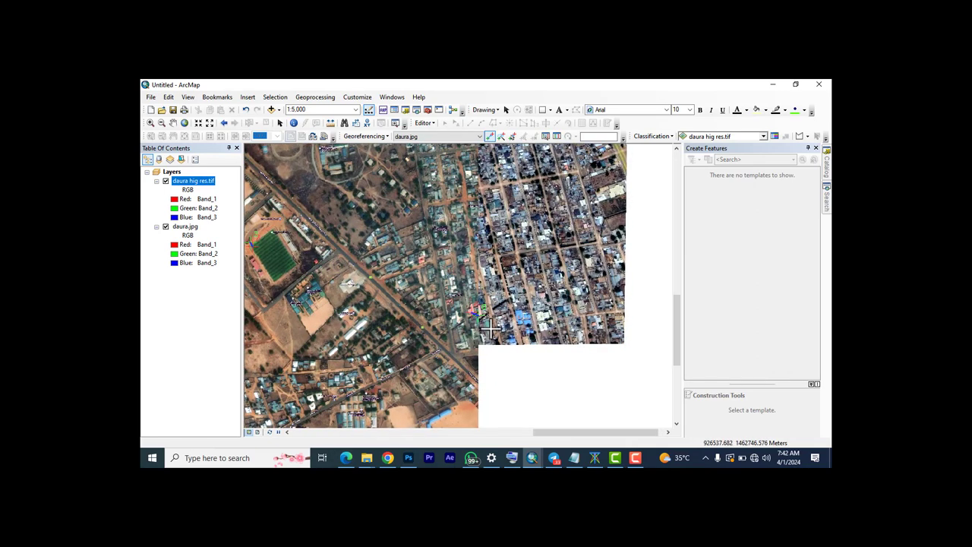
scroll(495, 308, down, 3)
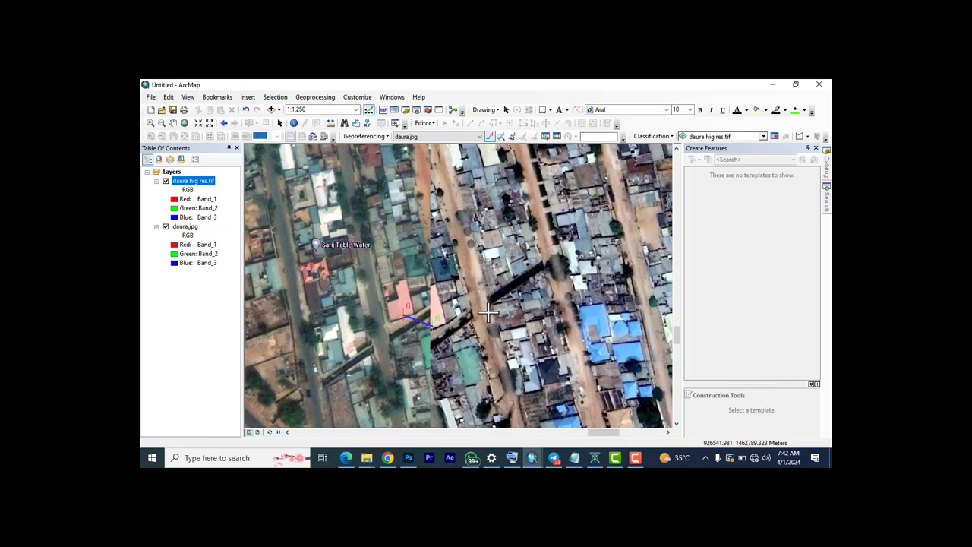
scroll(512, 294, up, 3)
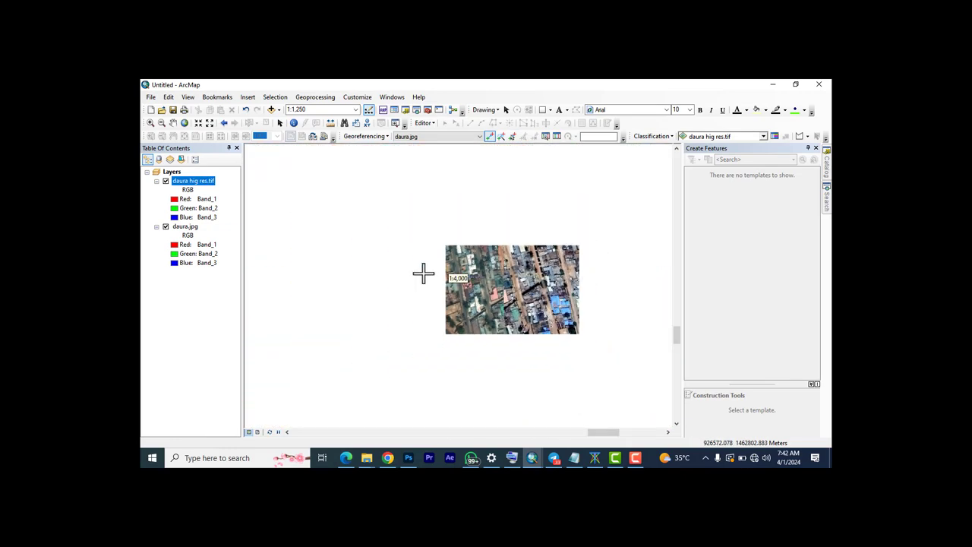
scroll(454, 273, up, 2)
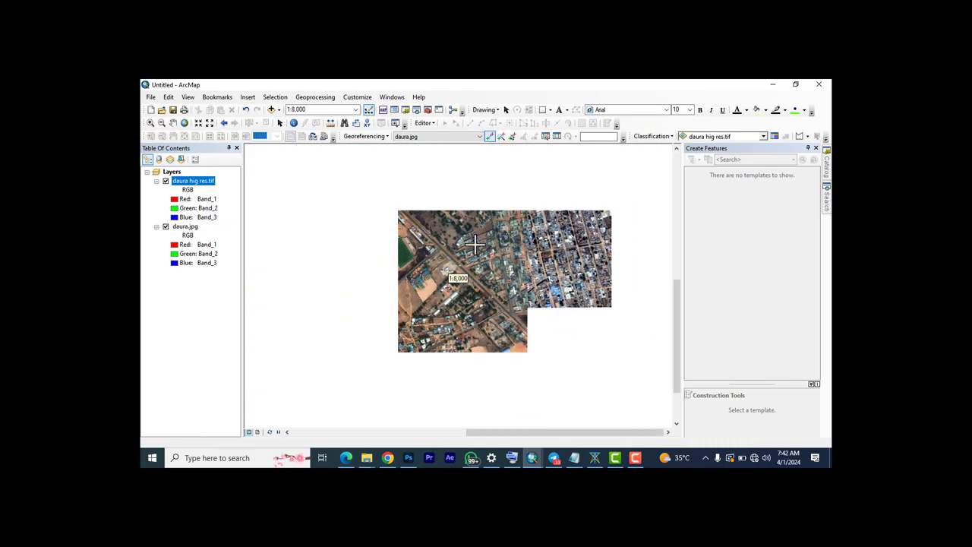
scroll(448, 230, up, 2)
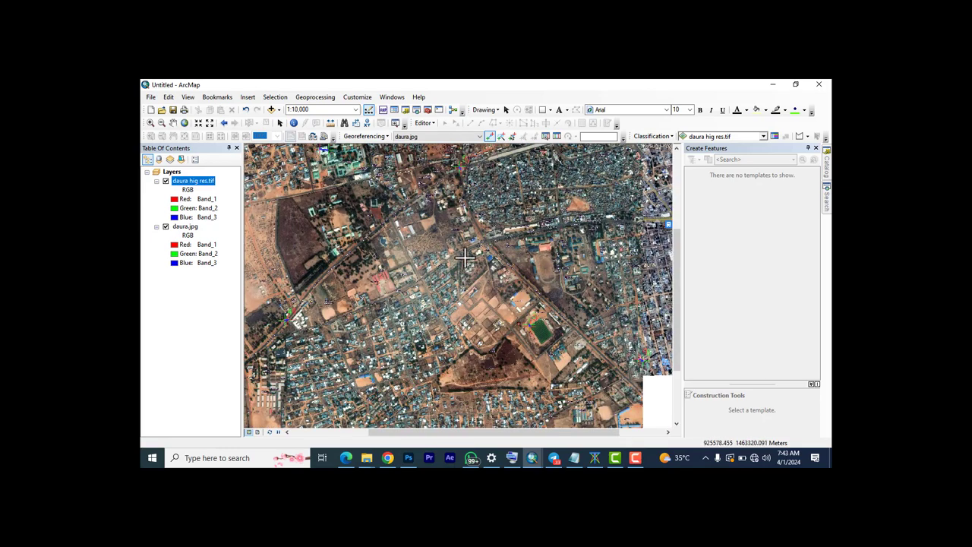
scroll(404, 251, up, 2)
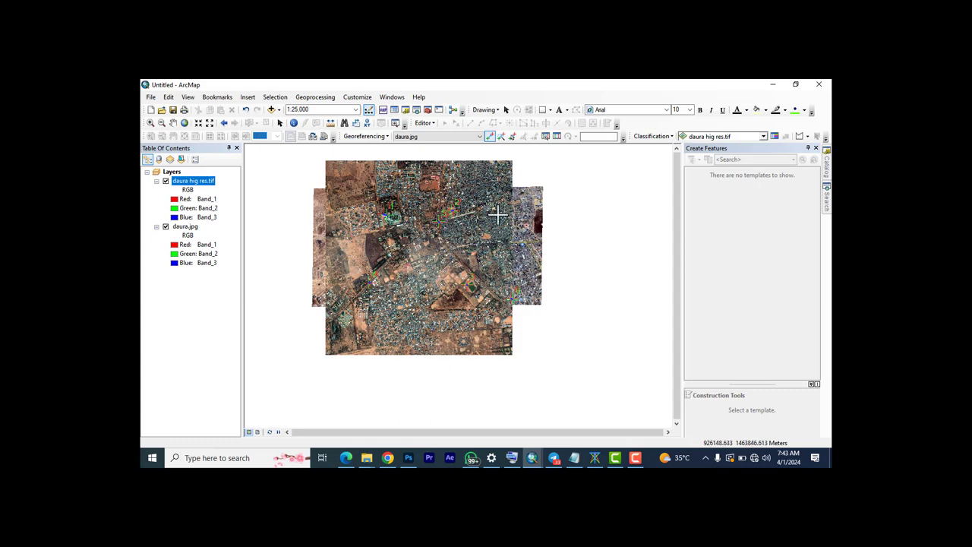
scroll(383, 231, down, 4)
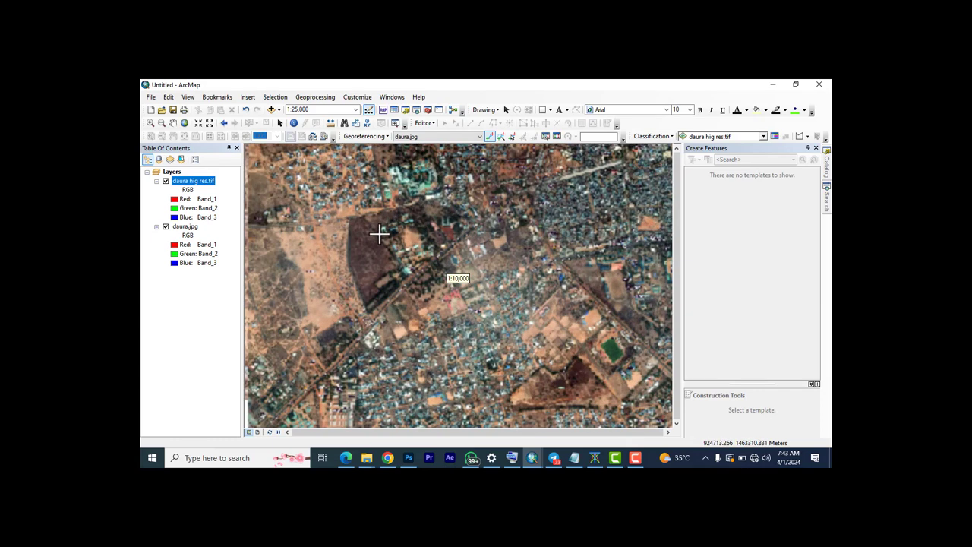
Start rectifying daura.jpg and browse the output location to the D:\work folder
click(370, 137)
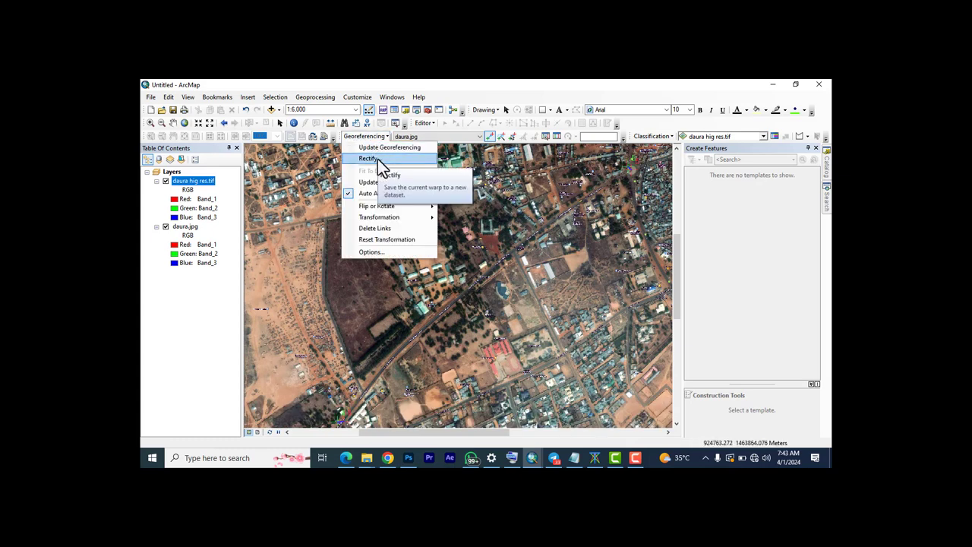
click(378, 159)
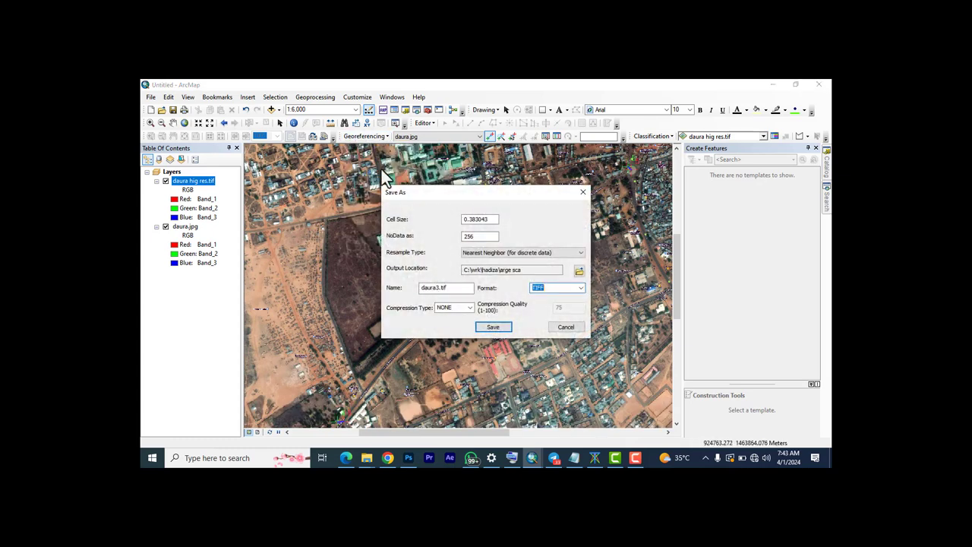
click(580, 271)
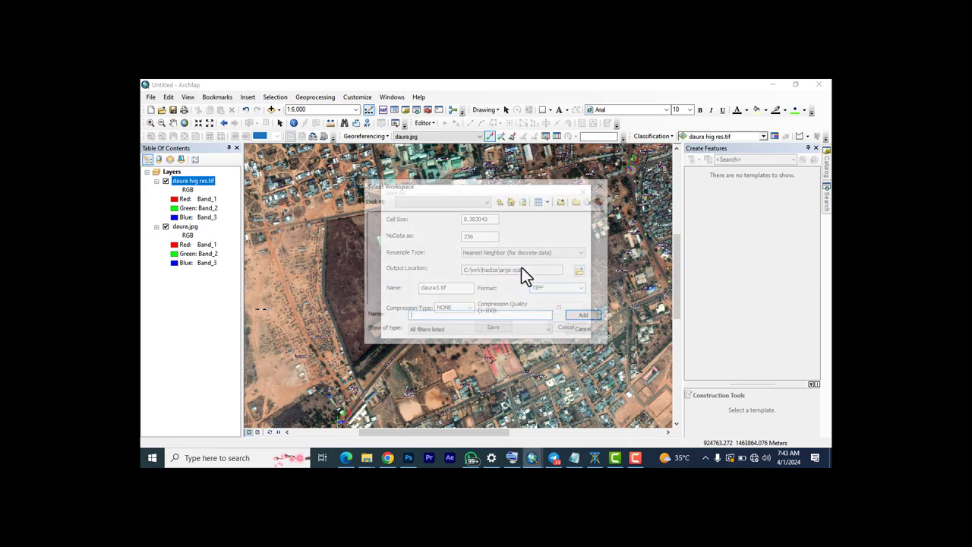
click(498, 202)
double_click(392, 223)
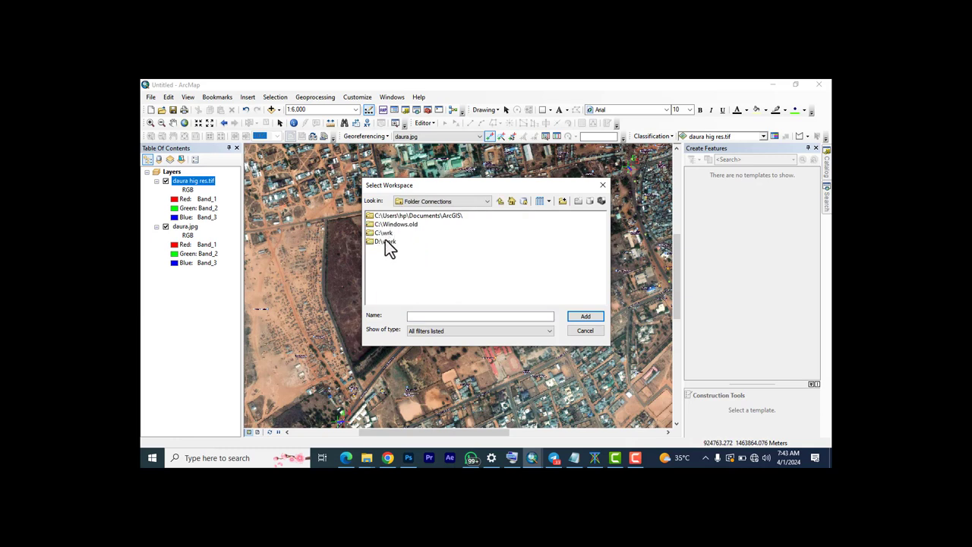
double_click(384, 242)
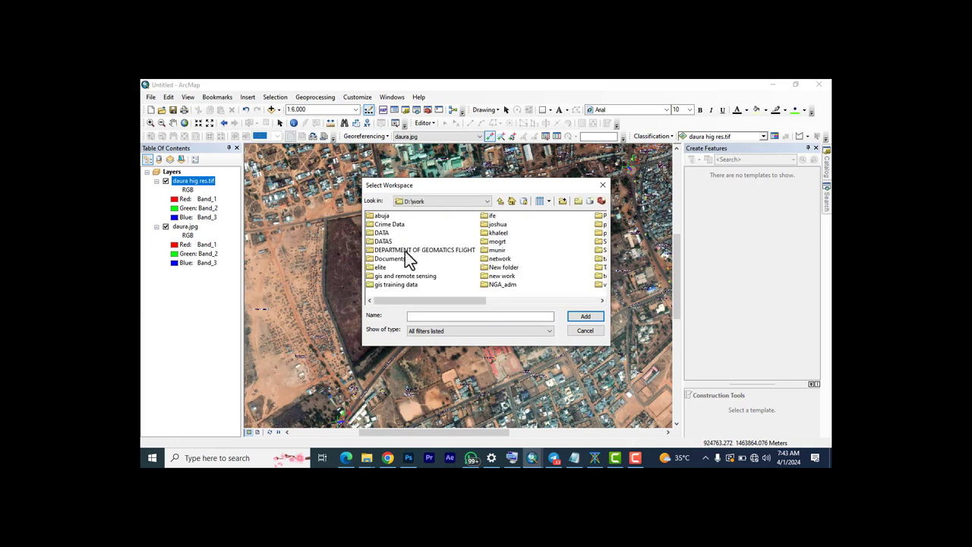
Set the output location to D:\work\abuja and save as the TIFF daura3.tif
scroll(438, 282, down, 5)
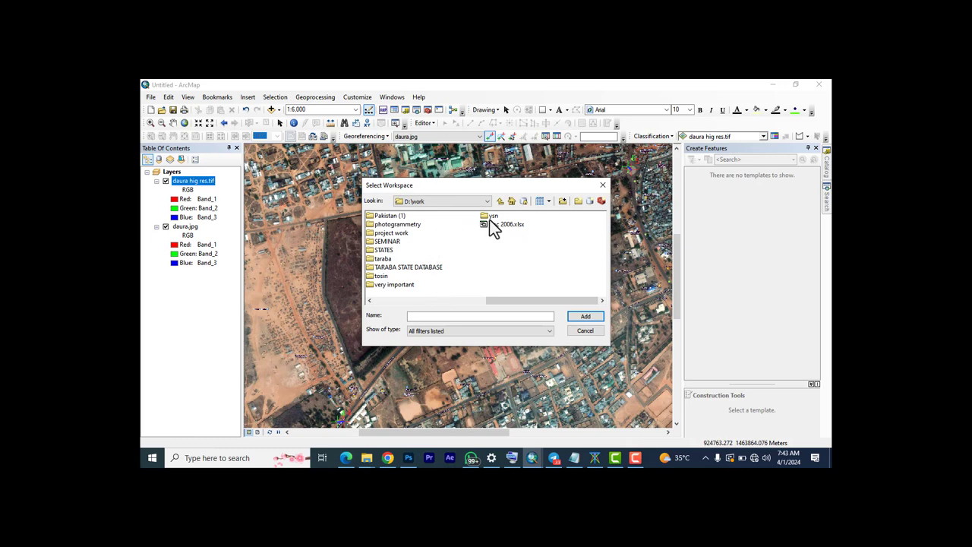
scroll(427, 257, up, 5)
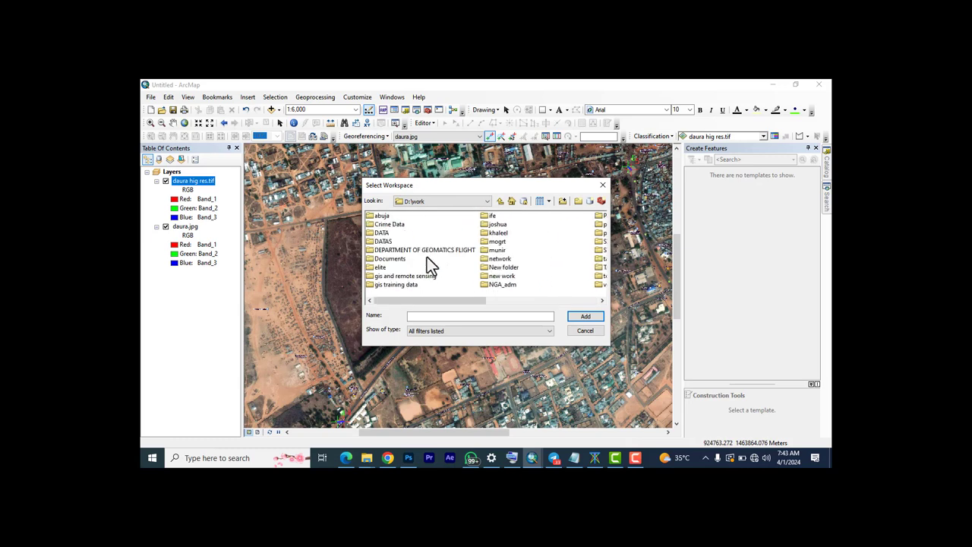
double_click(384, 216)
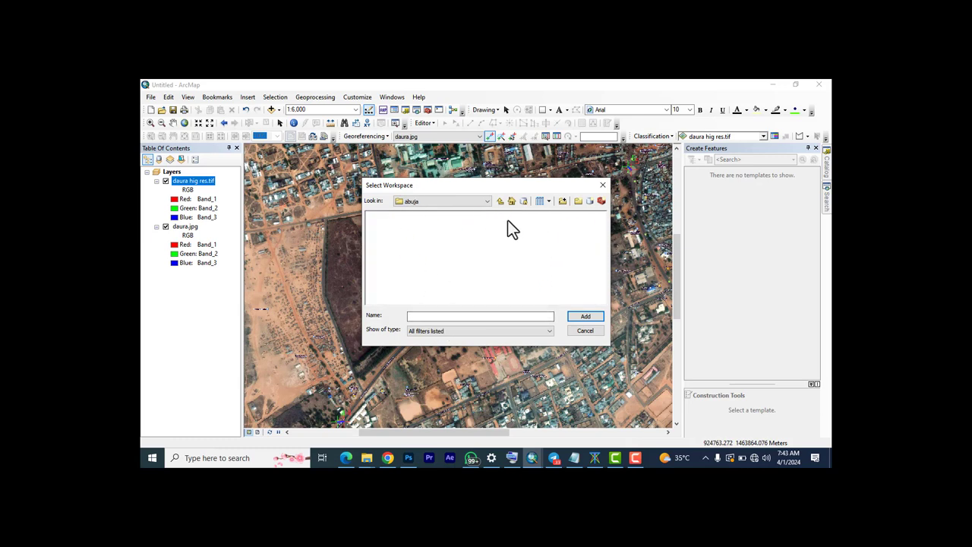
click(501, 202)
click(382, 215)
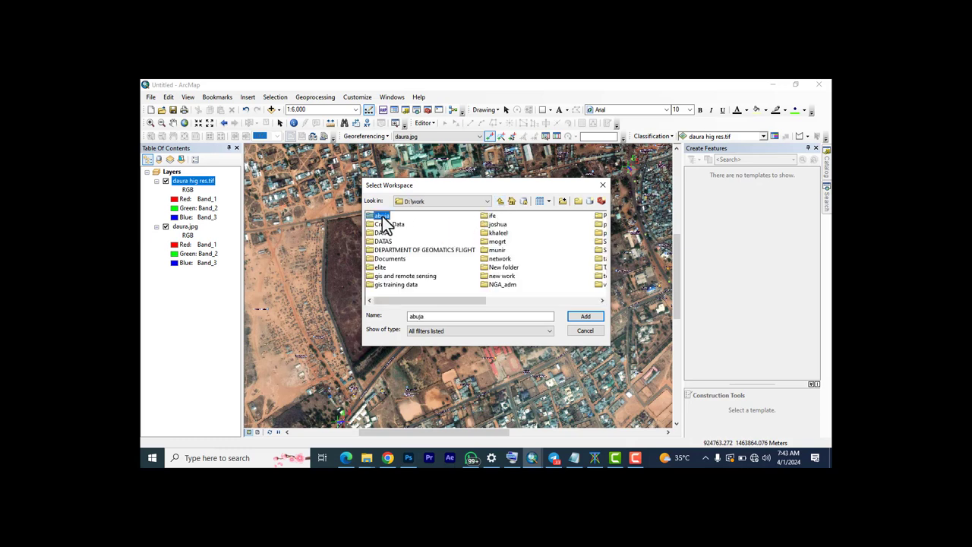
click(577, 317)
click(434, 287)
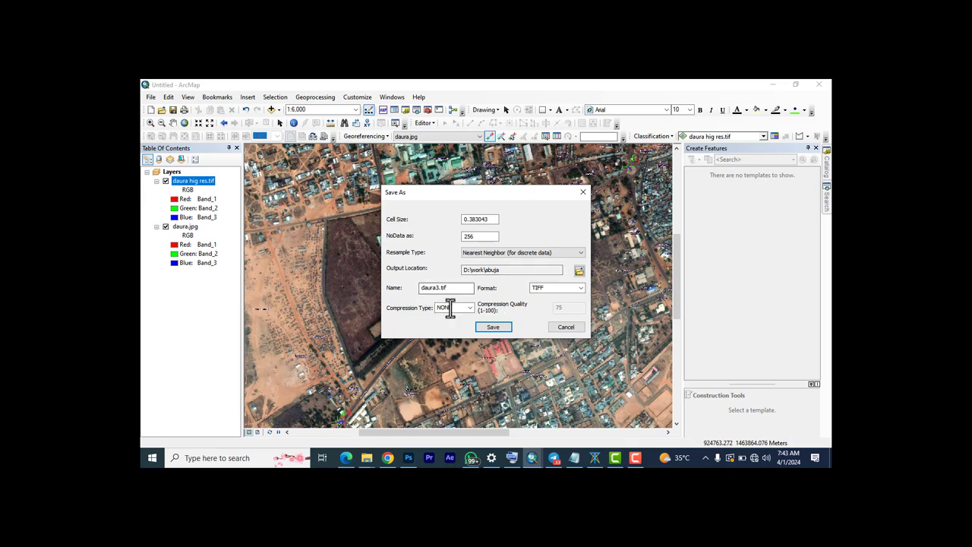
click(494, 327)
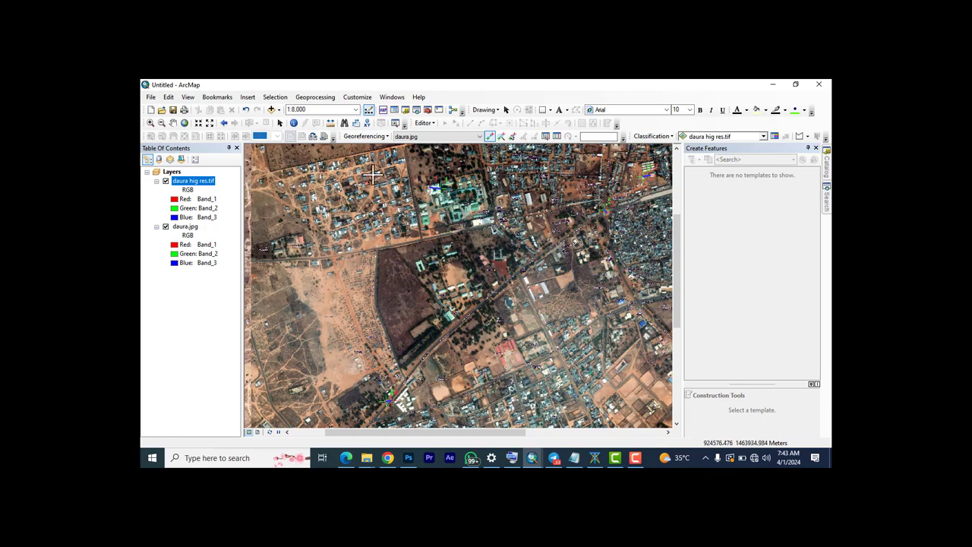
Update georeferencing to save the warp into daura.jpg and hide the daura hig res.tif layer
click(366, 136)
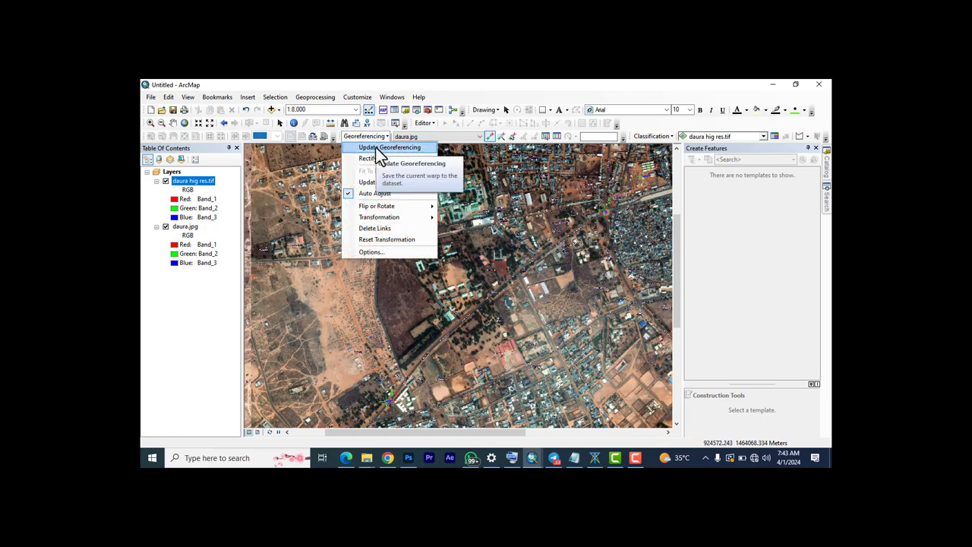
click(376, 149)
scroll(464, 284, down, 3)
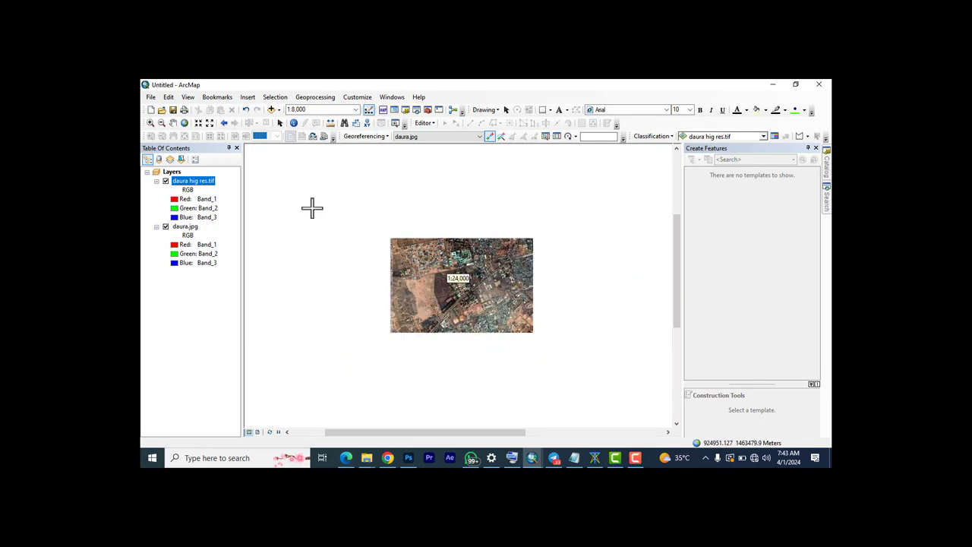
click(165, 181)
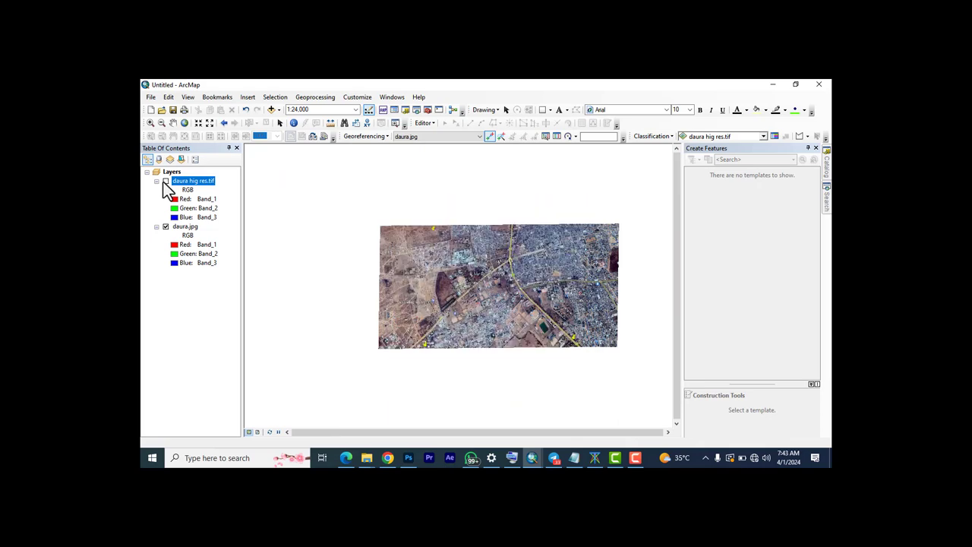
scroll(525, 328, up, 2)
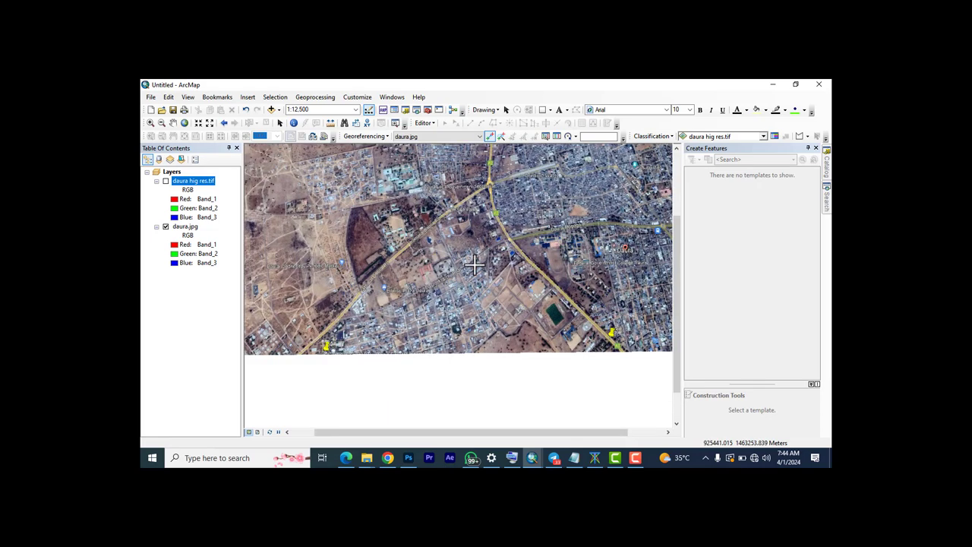
Remove the daura.jpg layer from the map
scroll(469, 291, down, 2)
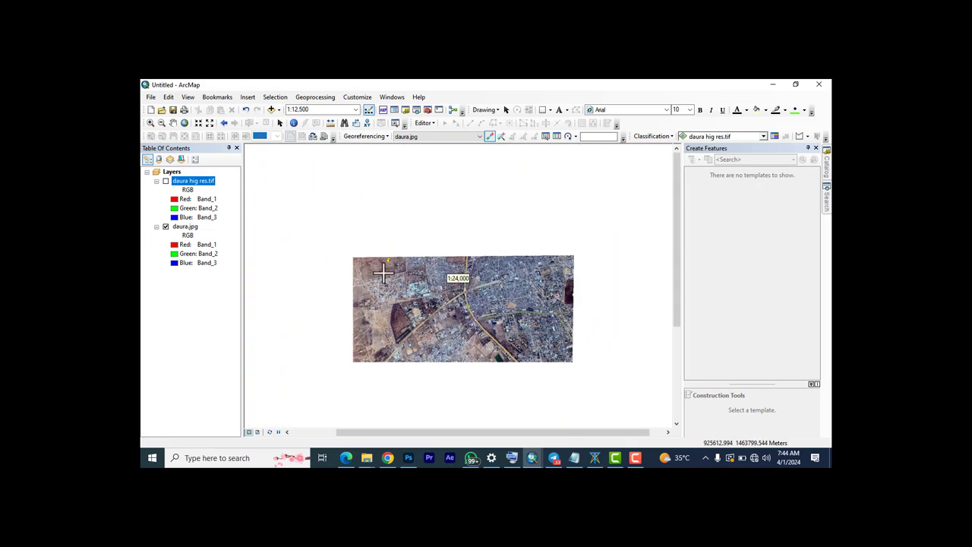
right_click(182, 227)
click(210, 251)
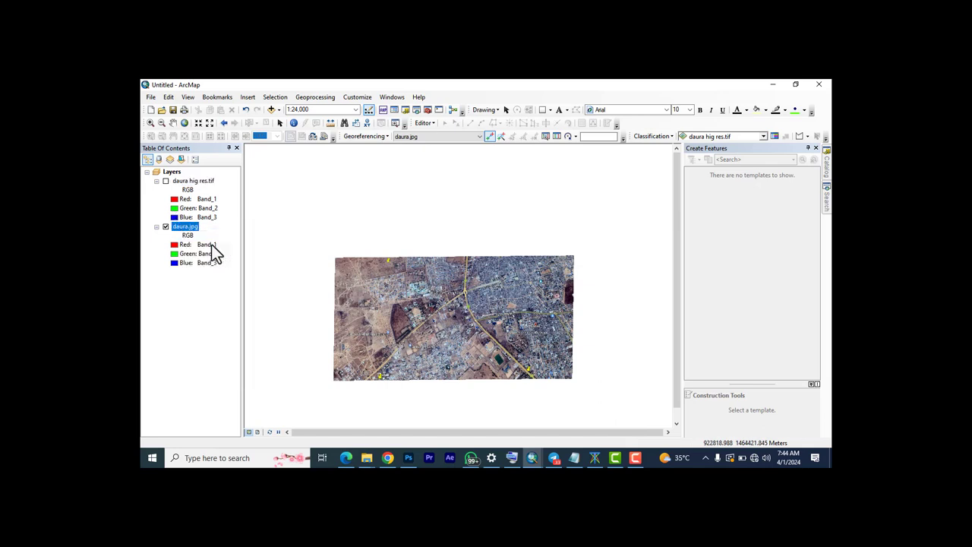
Add daura3.tif from D:\work\abuja to the map with Add Data
click(270, 110)
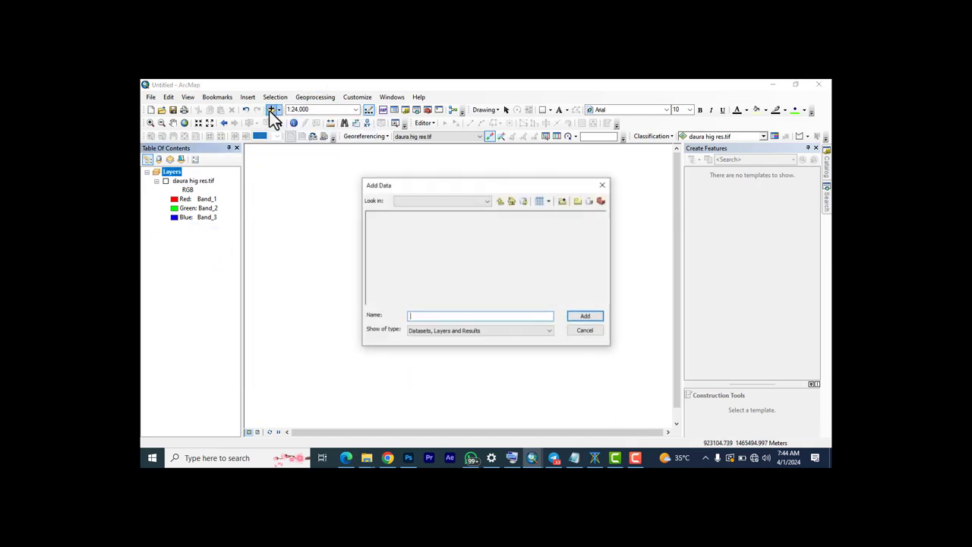
click(500, 202)
double_click(389, 240)
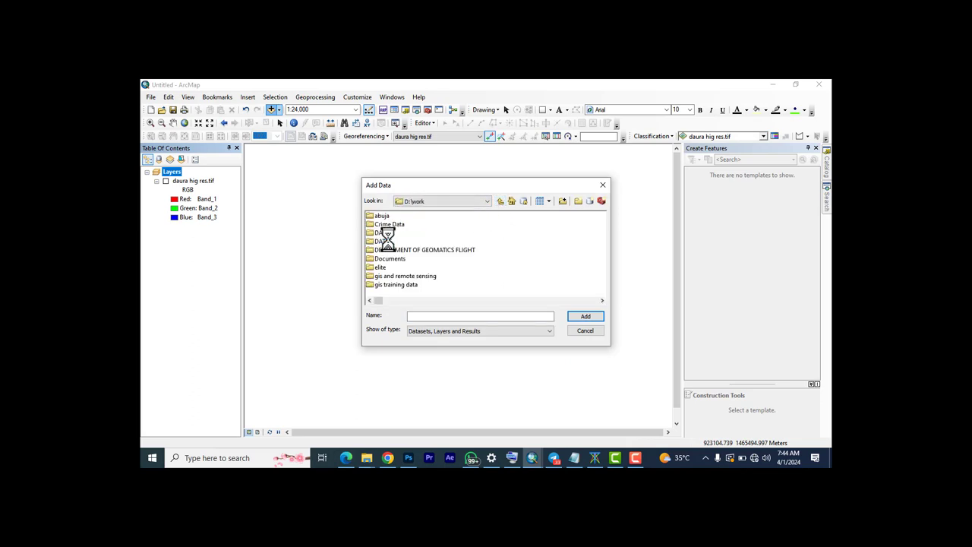
double_click(381, 215)
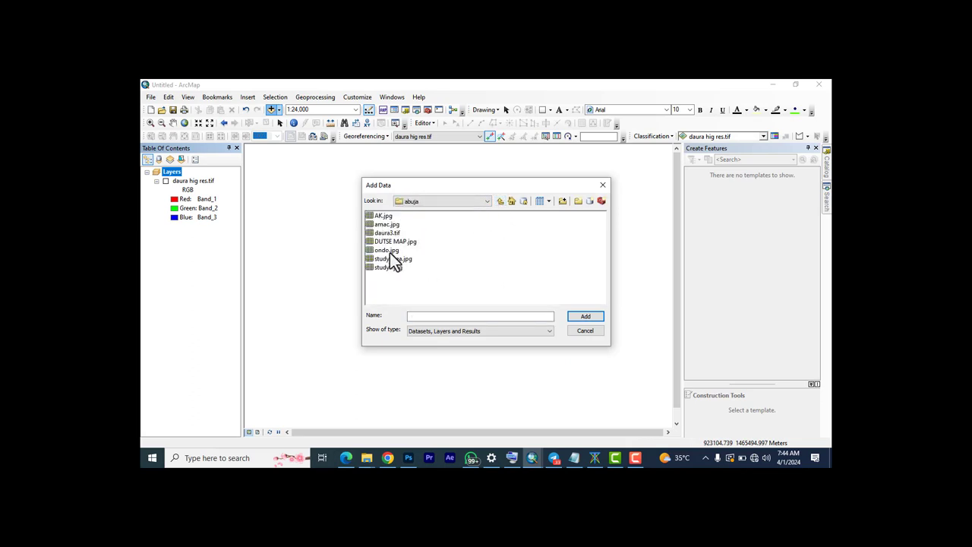
click(388, 234)
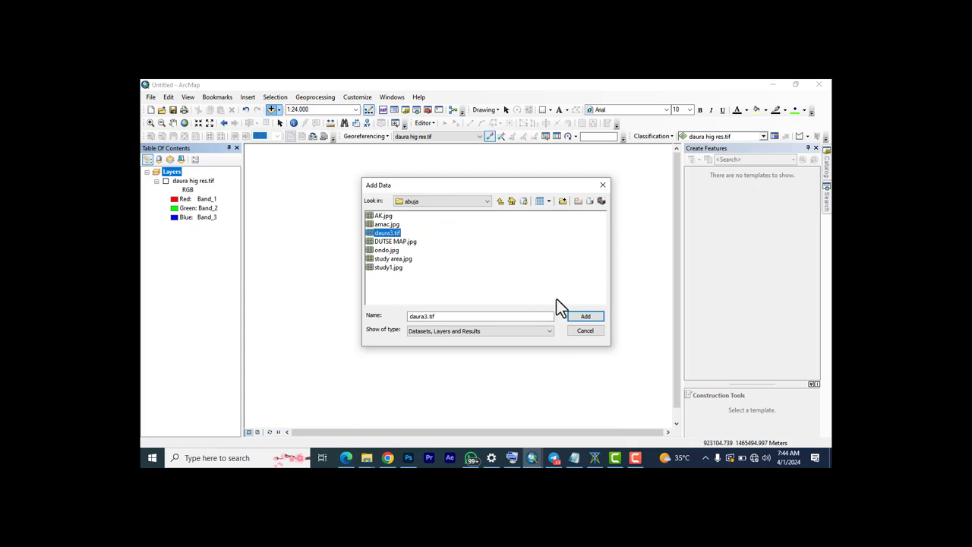
click(582, 319)
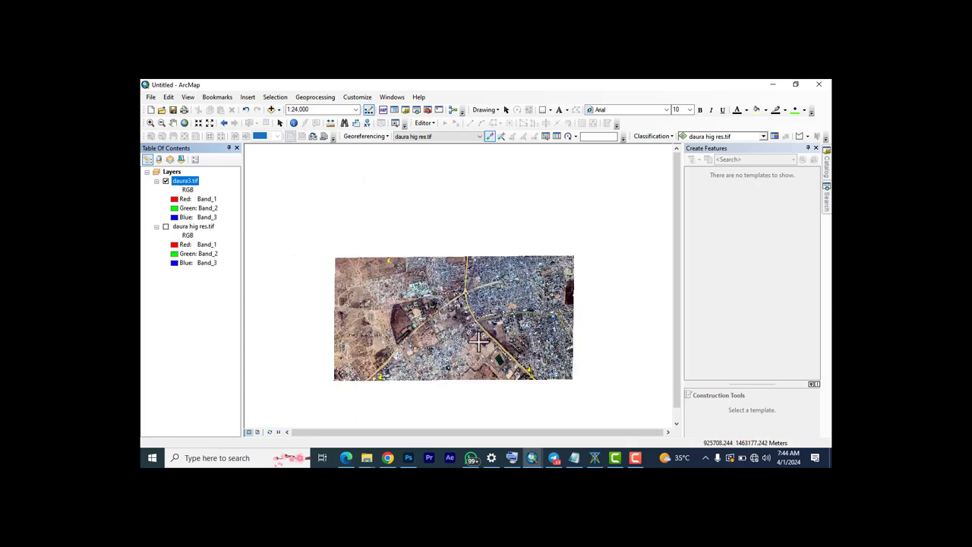
Show daura hig res.tif again and zoom in and out to compare its alignment with daura3.tif
scroll(482, 346, up, 3)
drag(168, 226, 169, 227)
click(167, 227)
scroll(428, 260, down, 2)
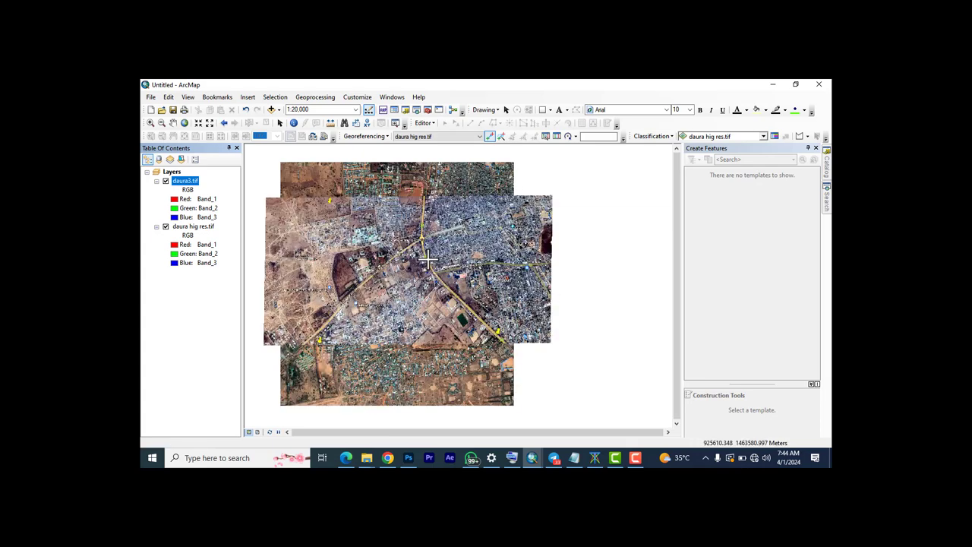
scroll(458, 270, down, 1)
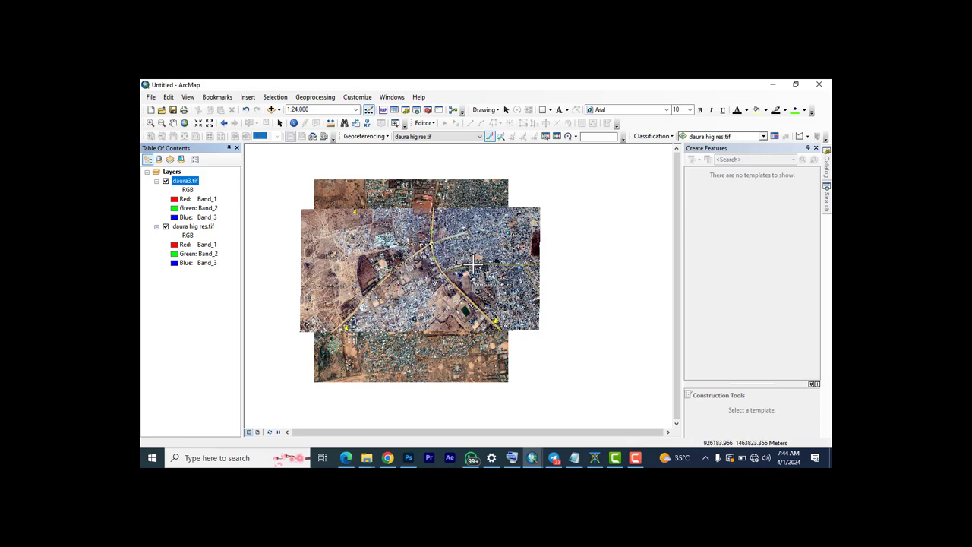
scroll(444, 255, up, 2)
scroll(408, 233, down, 1)
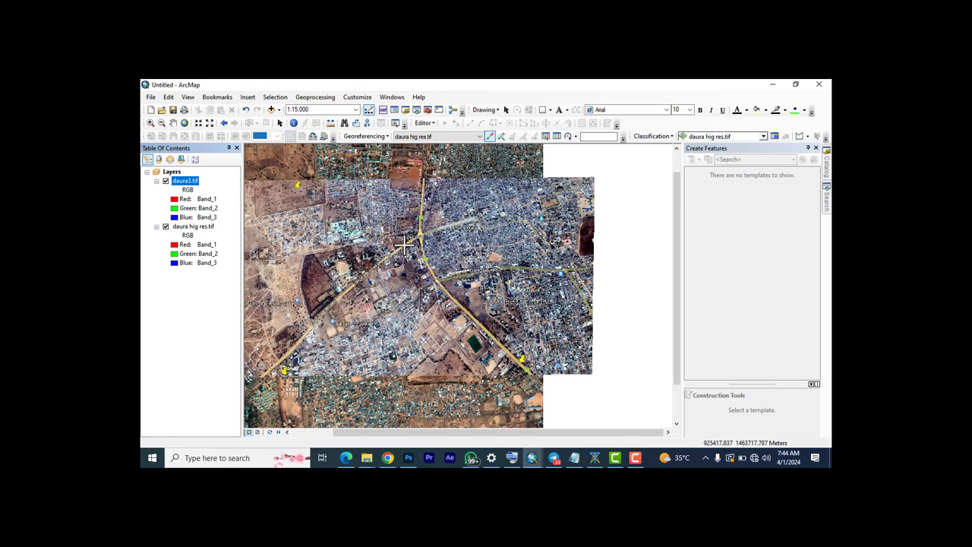
scroll(501, 249, up, 1)
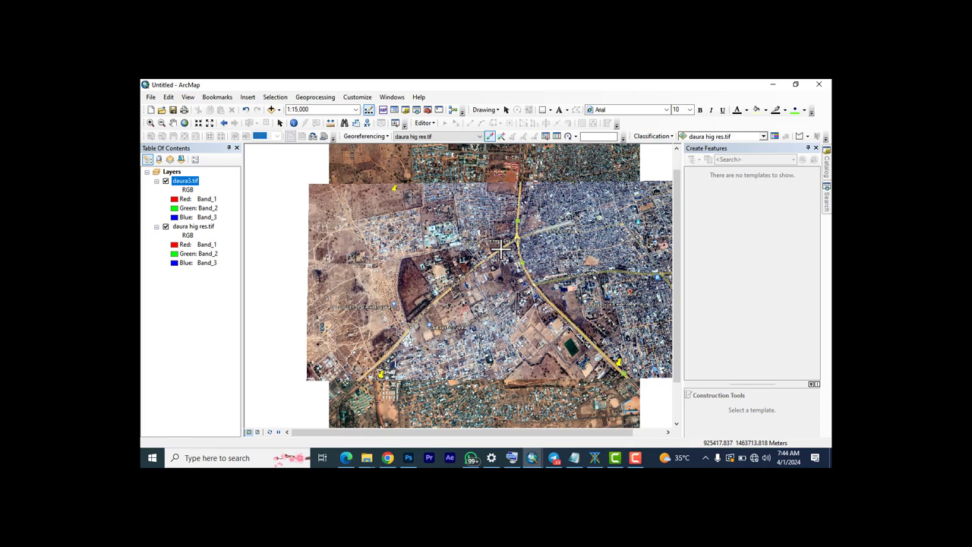